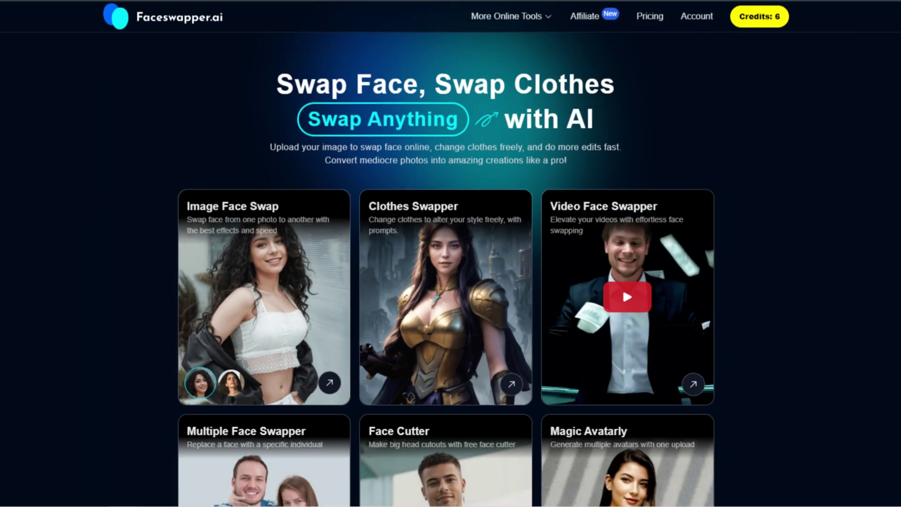
scroll(872, 216, "down", 2)
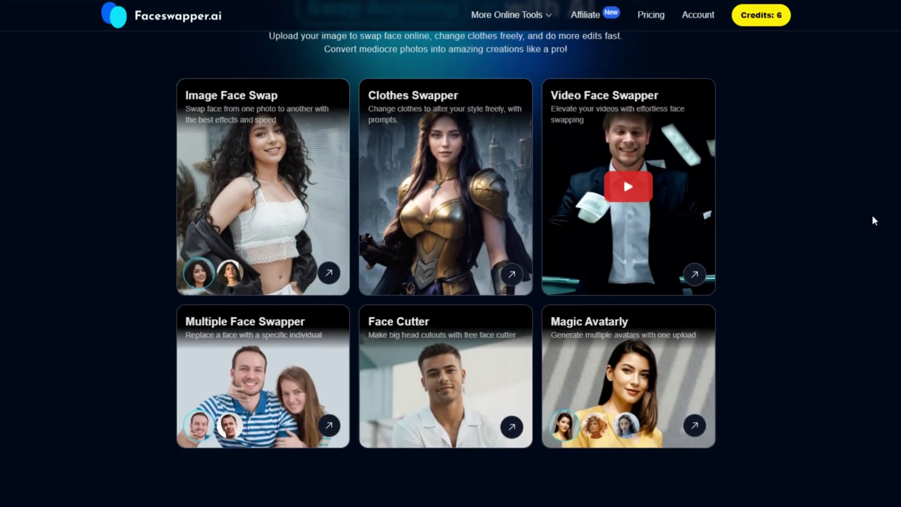
scroll(873, 216, "down", 8)
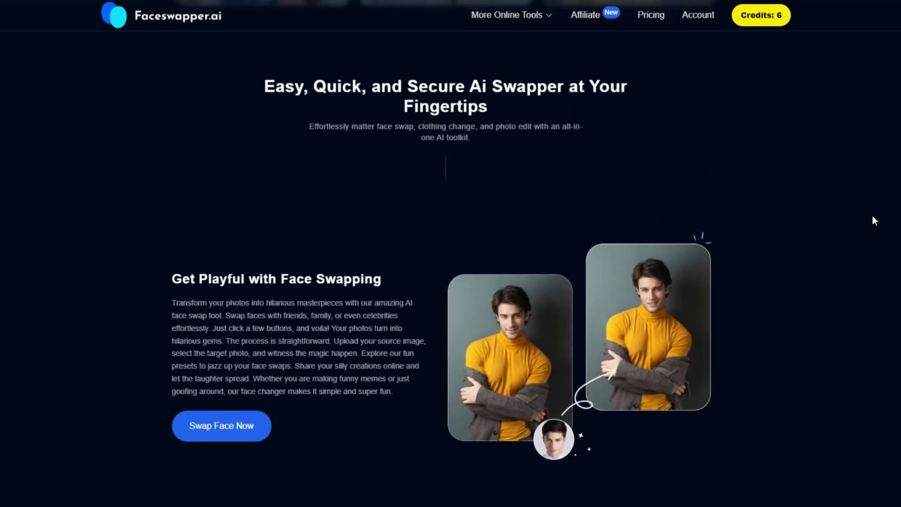
scroll(872, 216, "down", 7)
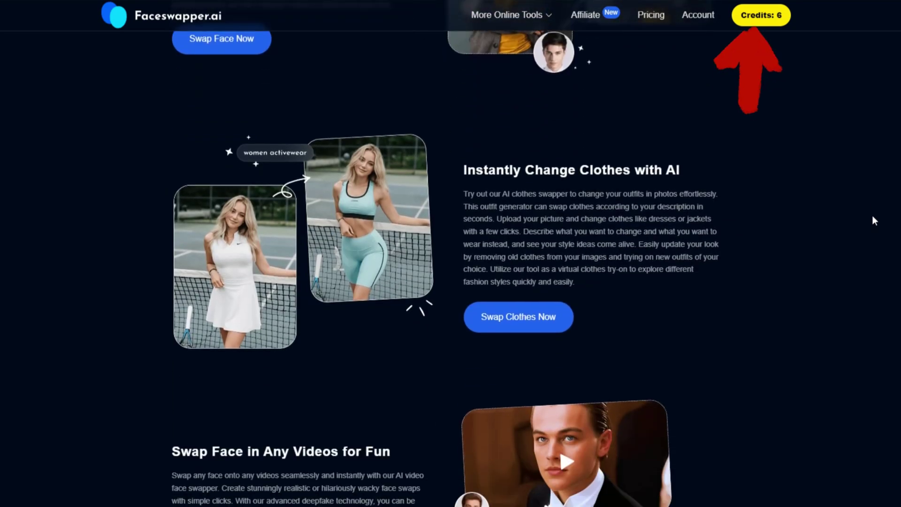
scroll(873, 217, "down", 5)
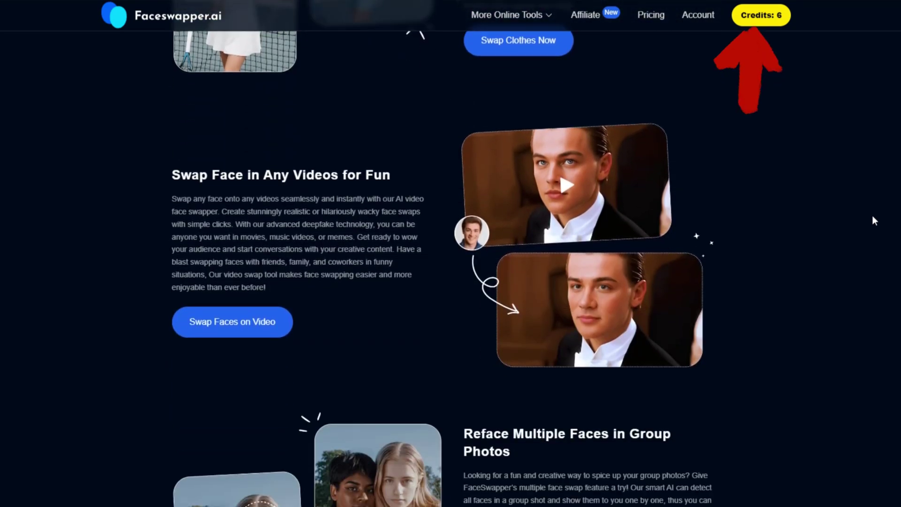
scroll(872, 217, "down", 4)
scroll(873, 219, "down", 5)
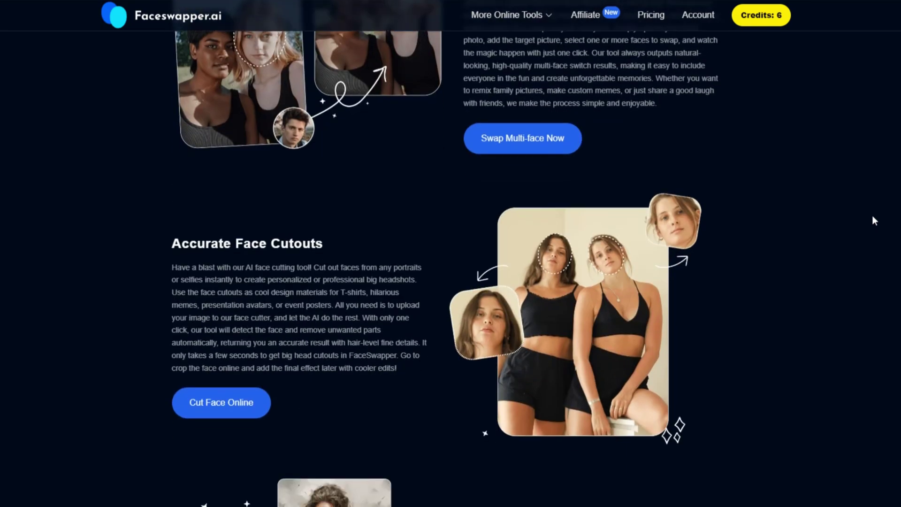
scroll(872, 216, "down", 9)
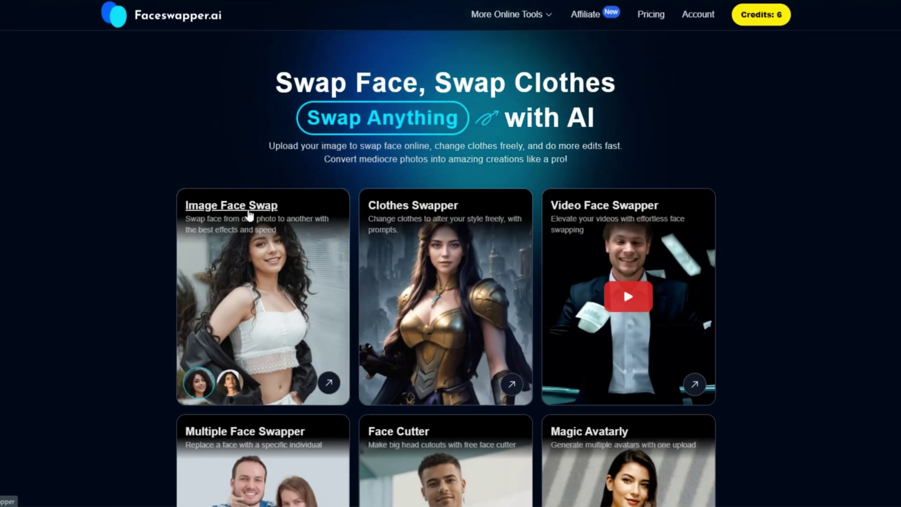
In Image Face Swap, load a face photo and the fox-warrior target, then start swapping
left_click(249, 215)
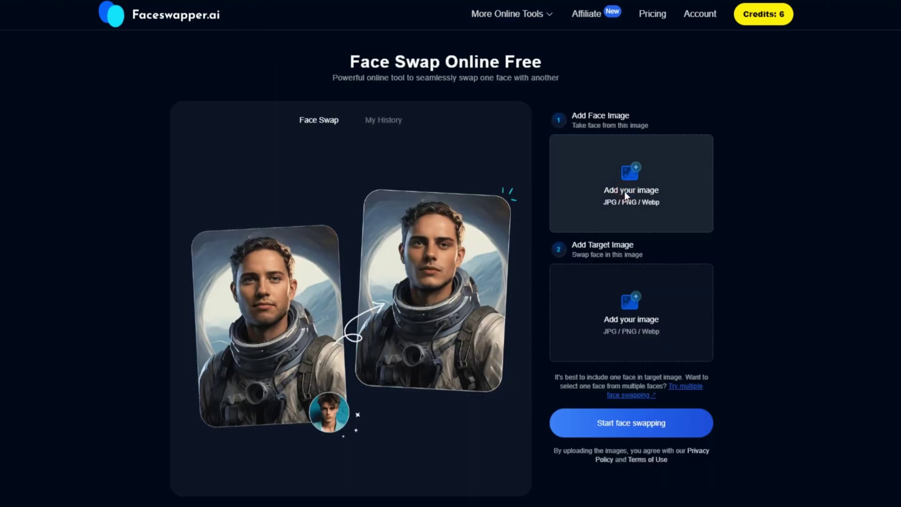
left_click(624, 190)
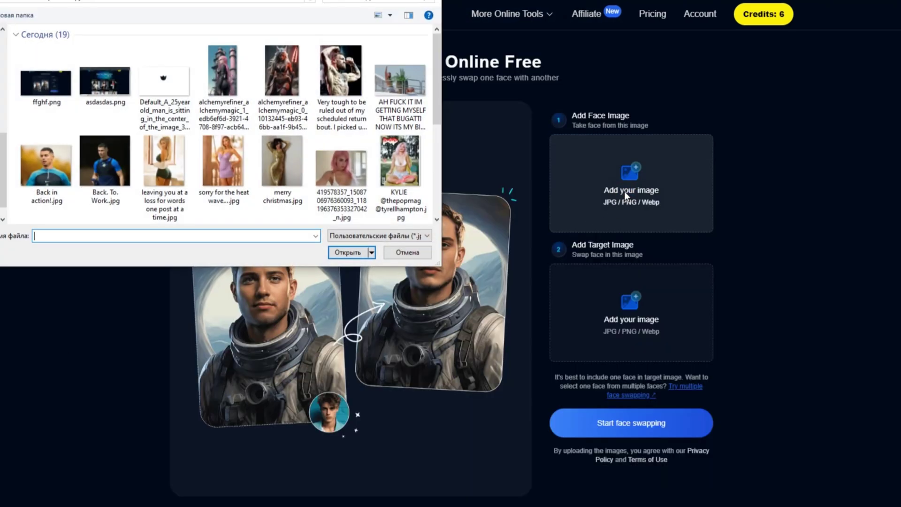
double_click(108, 168)
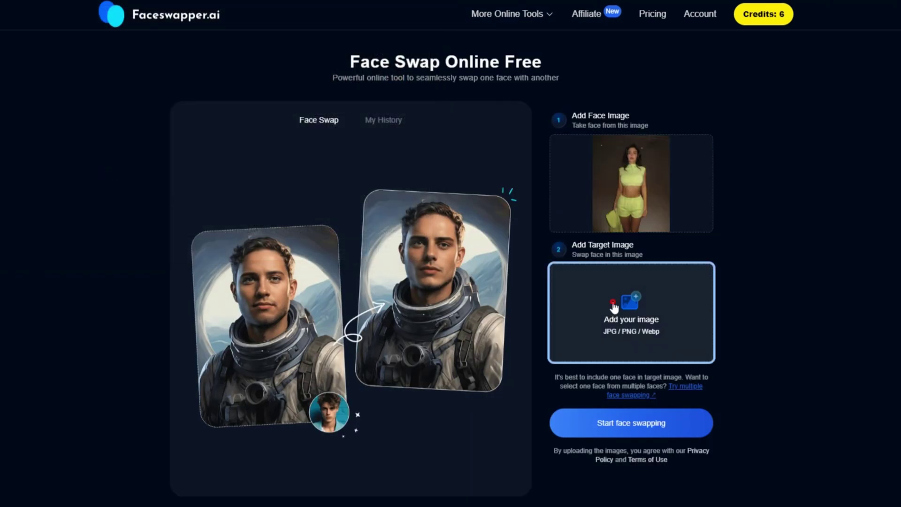
left_click(614, 306)
double_click(287, 86)
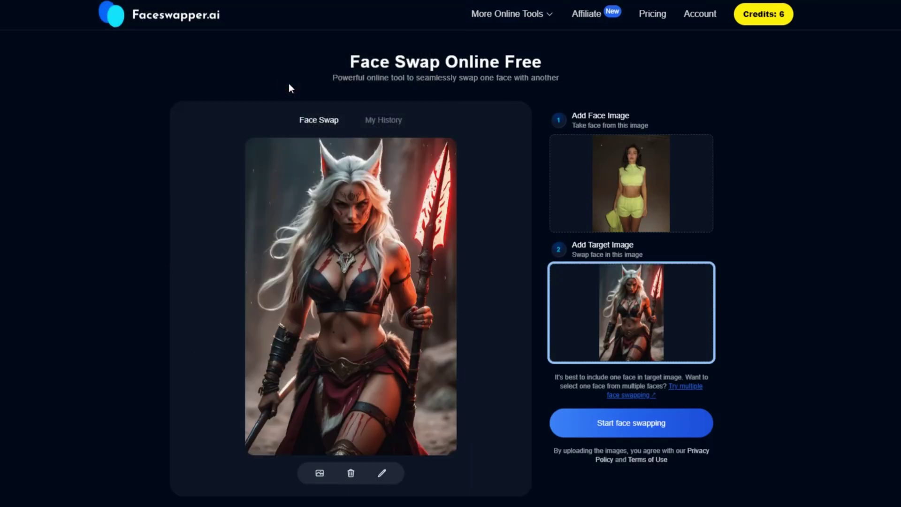
left_click(625, 431)
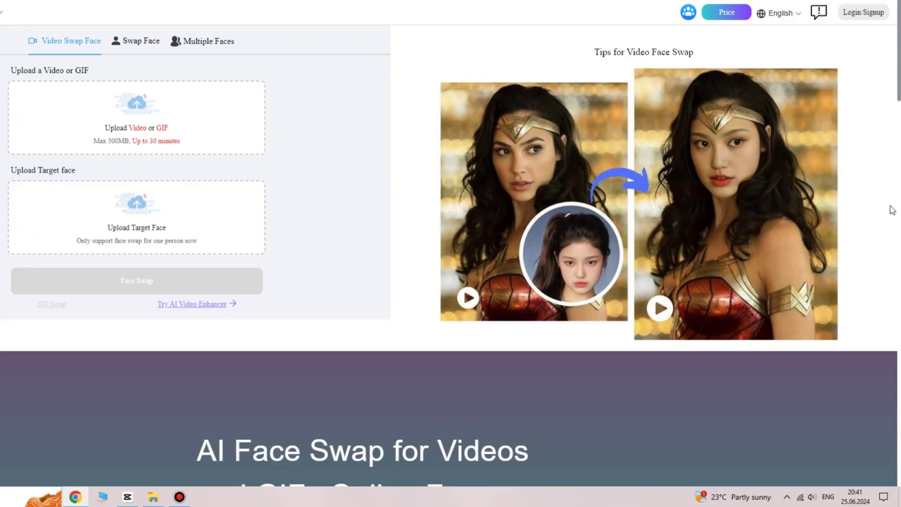
Bring up the Remaker AI Login/Signup dialog
left_click(876, 15)
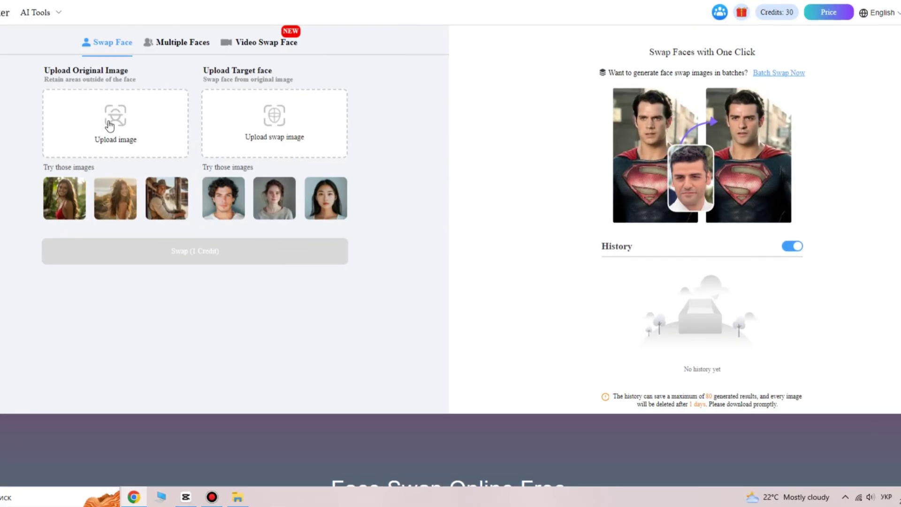
Upload an original photo and the purple-dress target face, then run the 1-credit swap
left_click(109, 125)
left_click(70, 153)
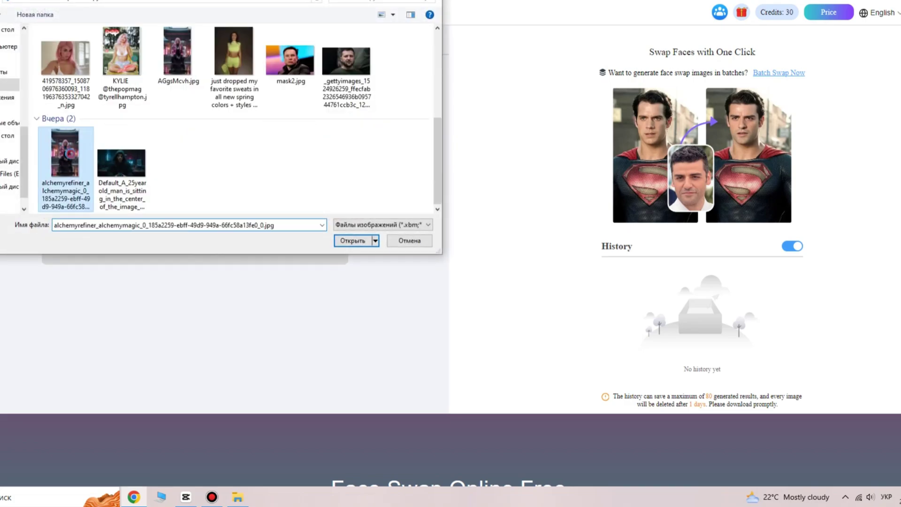
double_click(70, 154)
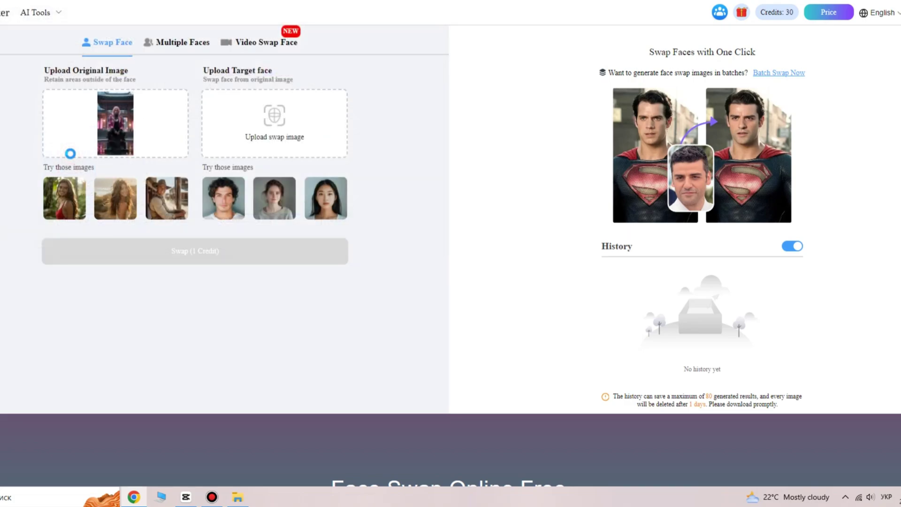
left_click(279, 118)
double_click(347, 151)
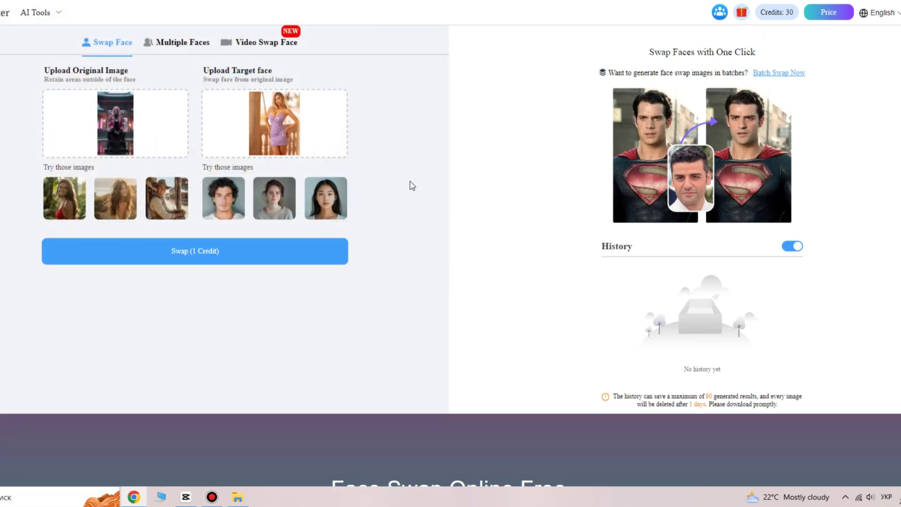
left_click(220, 254)
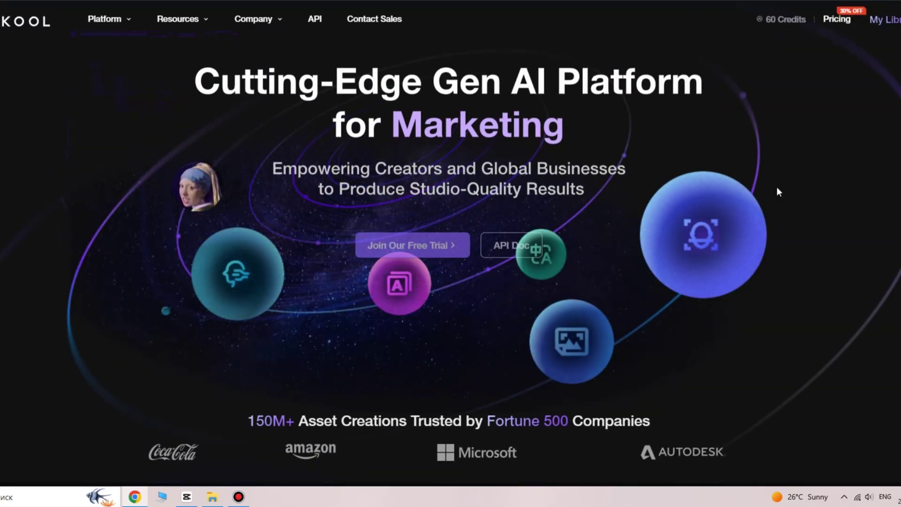
mouse_move(803, 19)
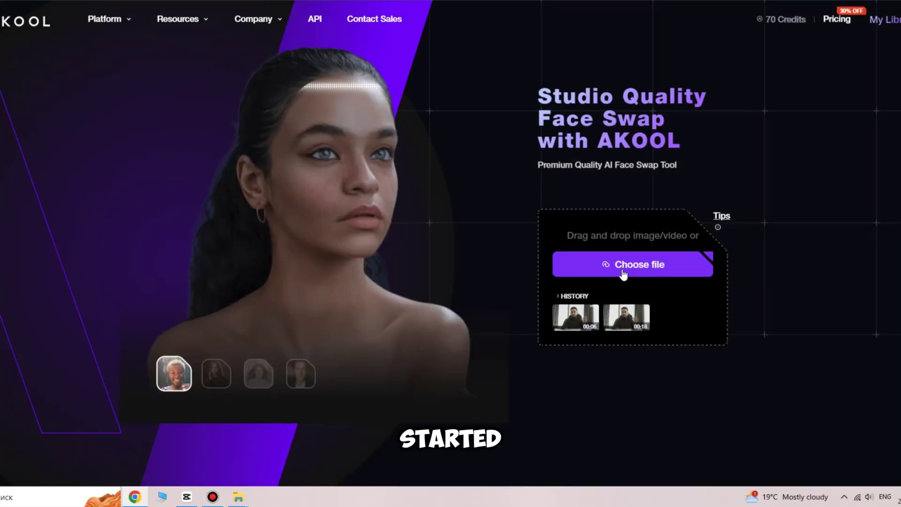
Upload a video, then switch to the second History Material clip
left_click(629, 277)
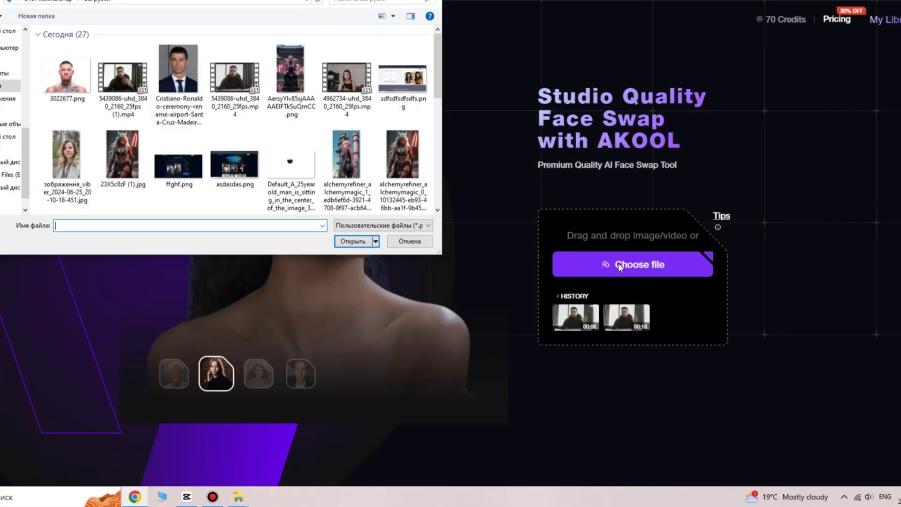
double_click(124, 80)
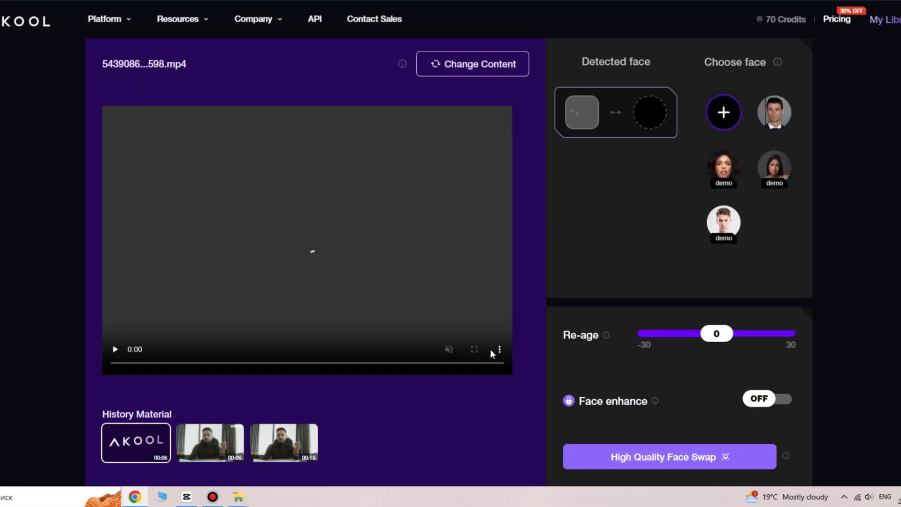
left_click(225, 449)
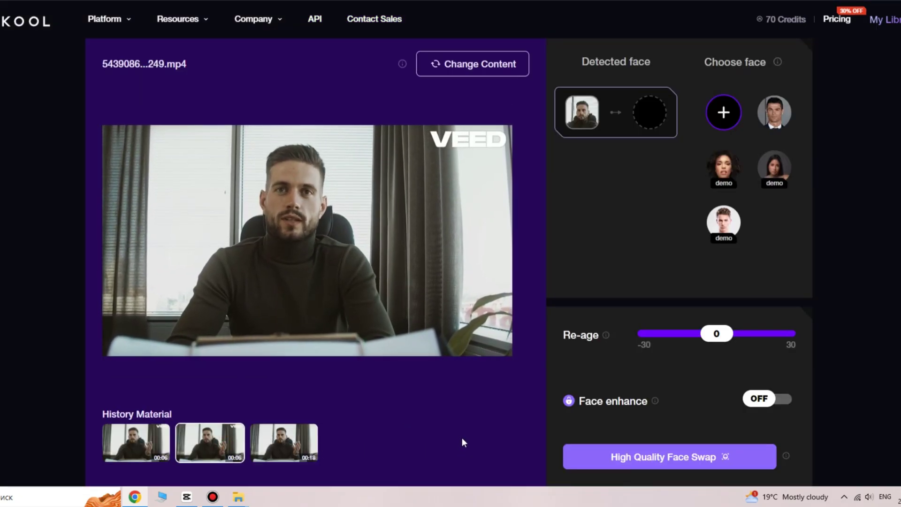
Add and select a new face photo, run High Quality Face Swap, and view My Library
left_click(722, 112)
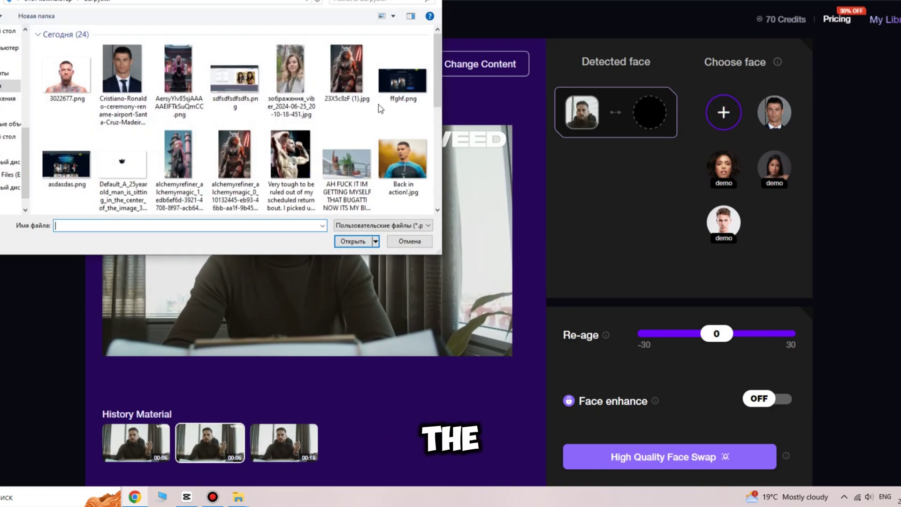
double_click(74, 69)
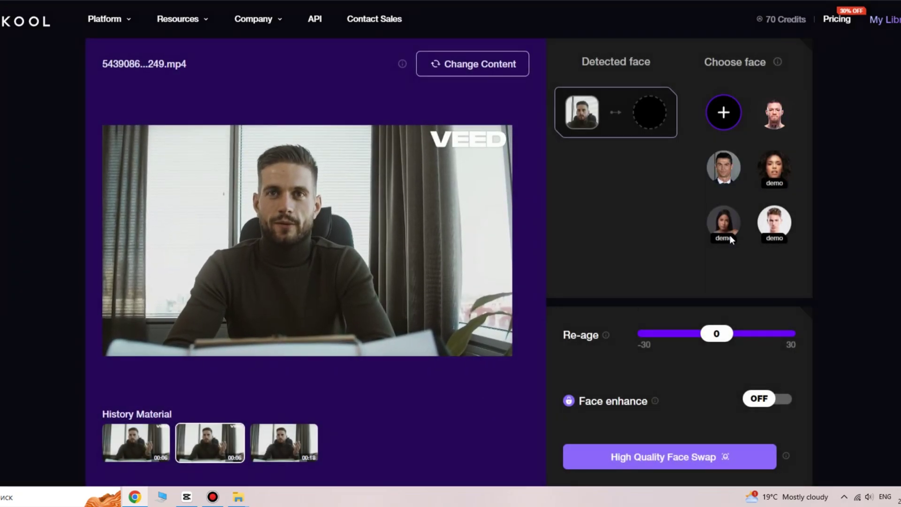
left_click(774, 112)
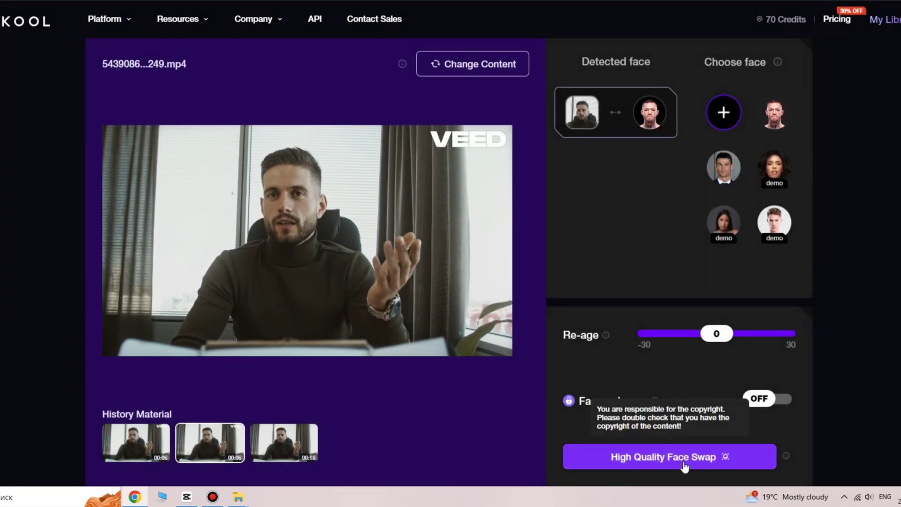
left_click(685, 462)
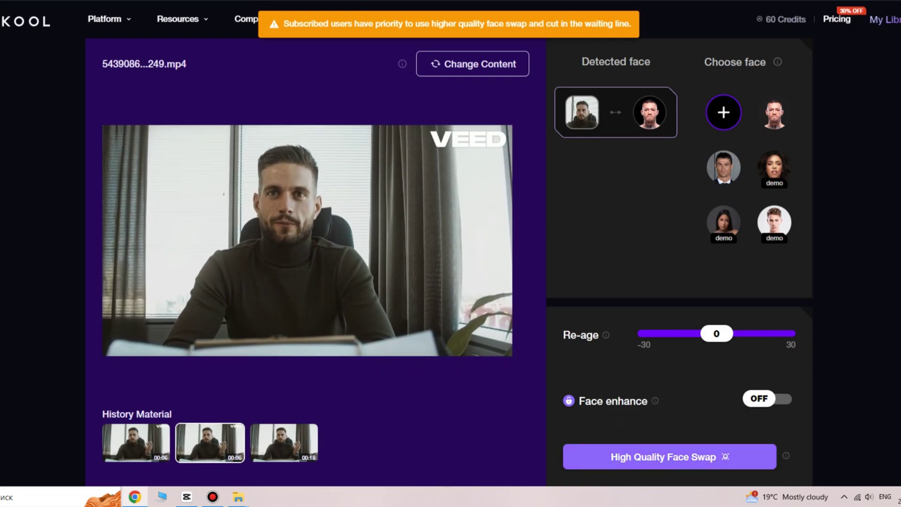
left_click(894, 21)
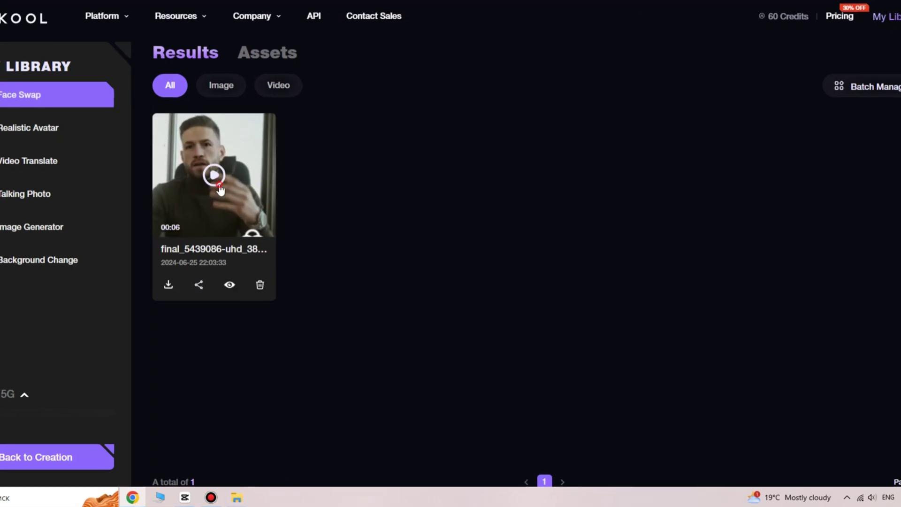
Play the finished face-swapped video, then start choosing a new file to swap
left_click(219, 186)
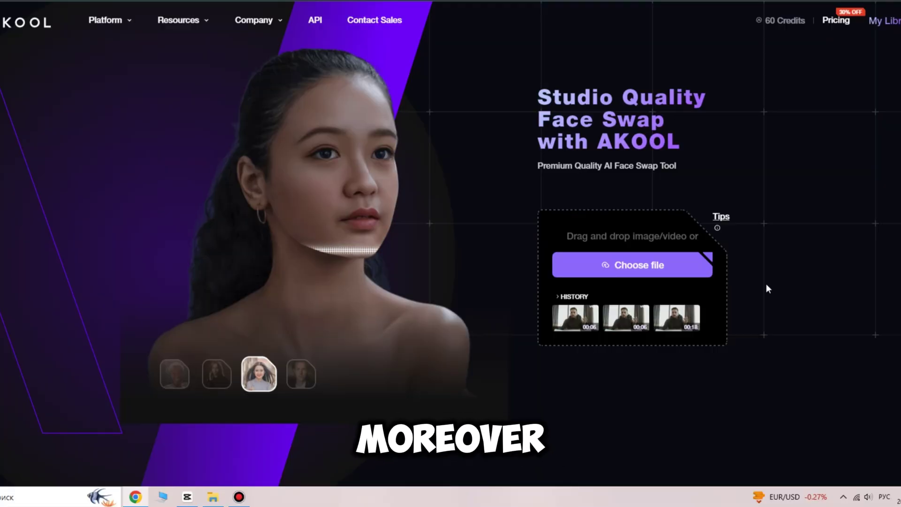
left_click(676, 265)
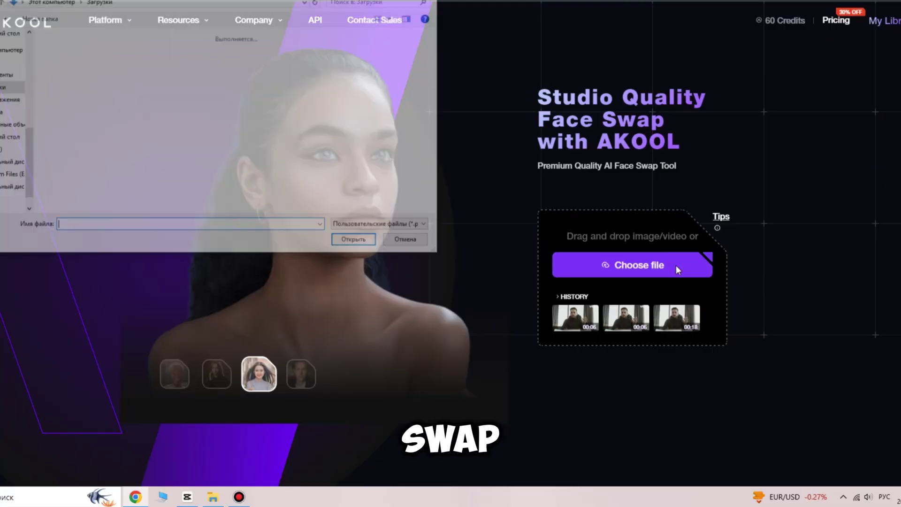
Upload the group photo, select the third, fourth and first faces, and run High Quality Face Swap
double_click(89, 83)
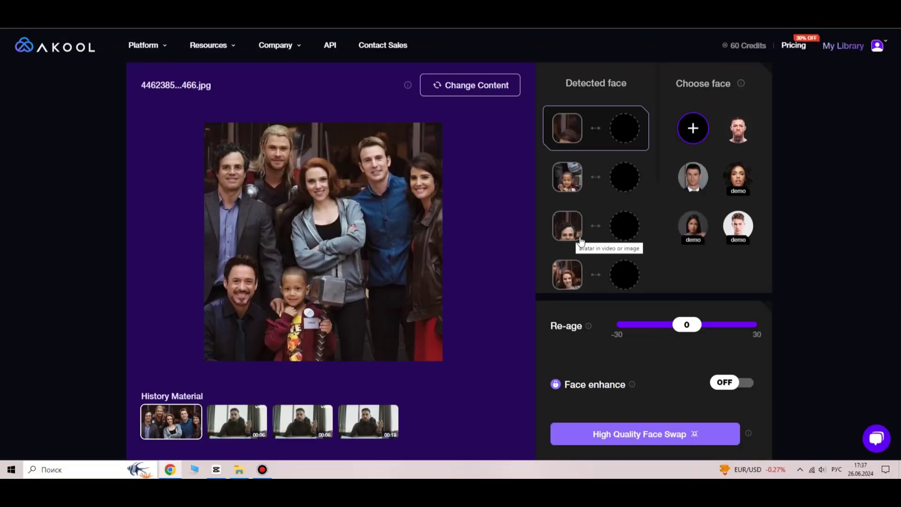
left_click(580, 242)
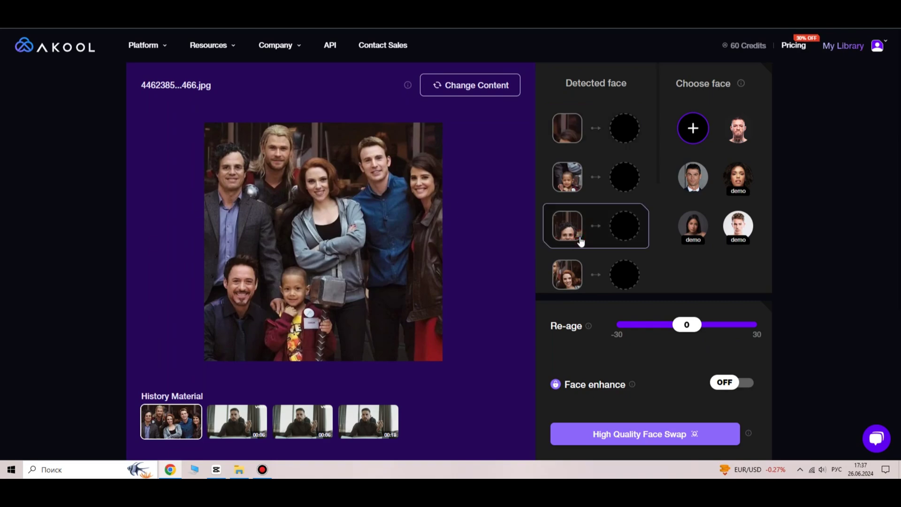
left_click(575, 286)
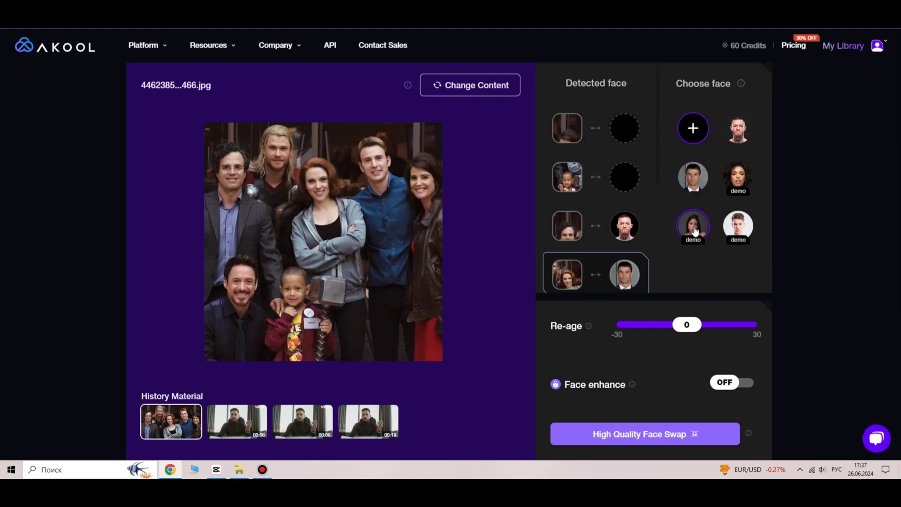
left_click(569, 136)
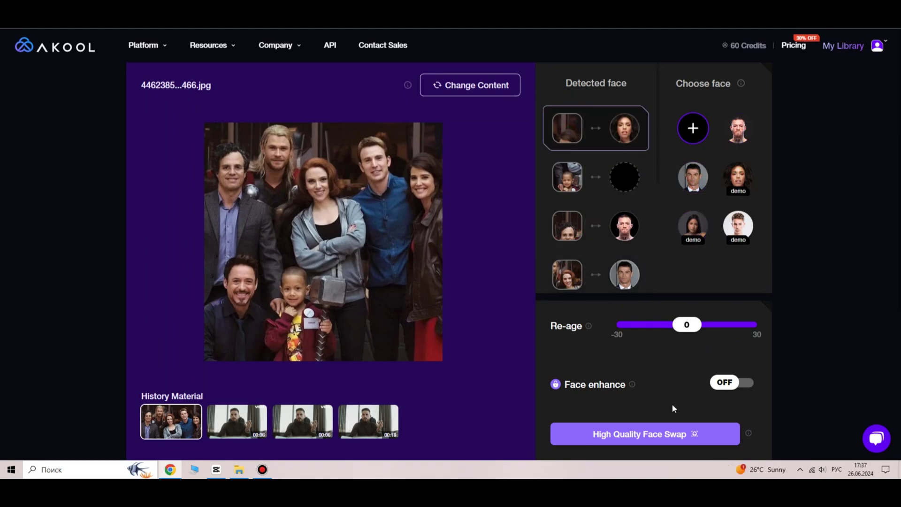
left_click(667, 435)
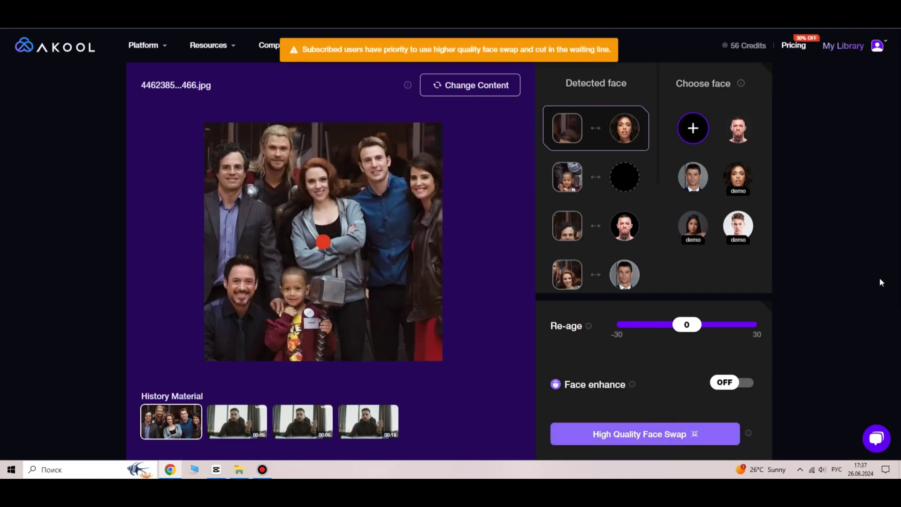
left_click(861, 46)
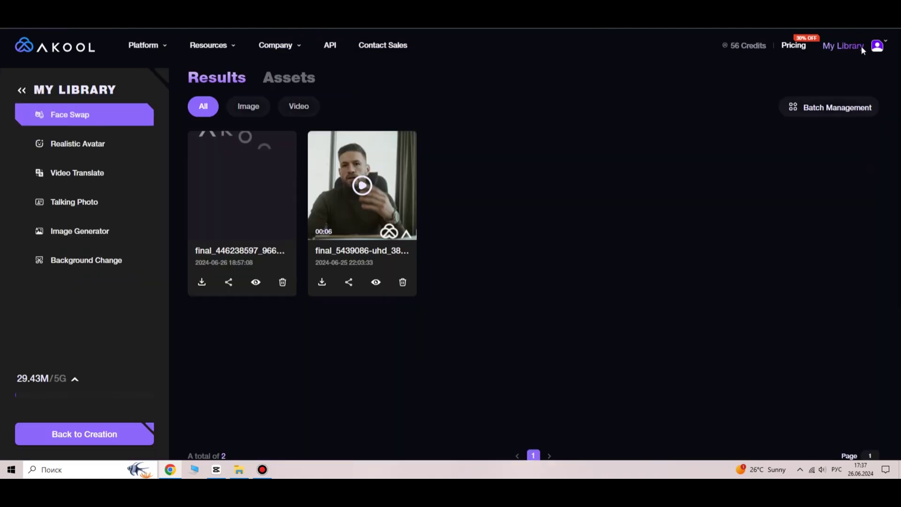
Preview the new face-swapped group photo in My Library
left_click(213, 176)
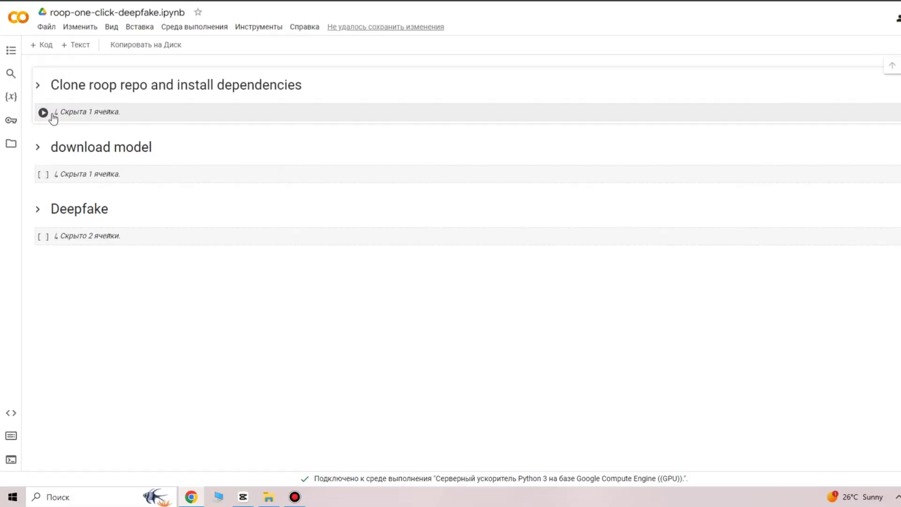
Run the Clone roop repo cell and check its output
left_click(43, 113)
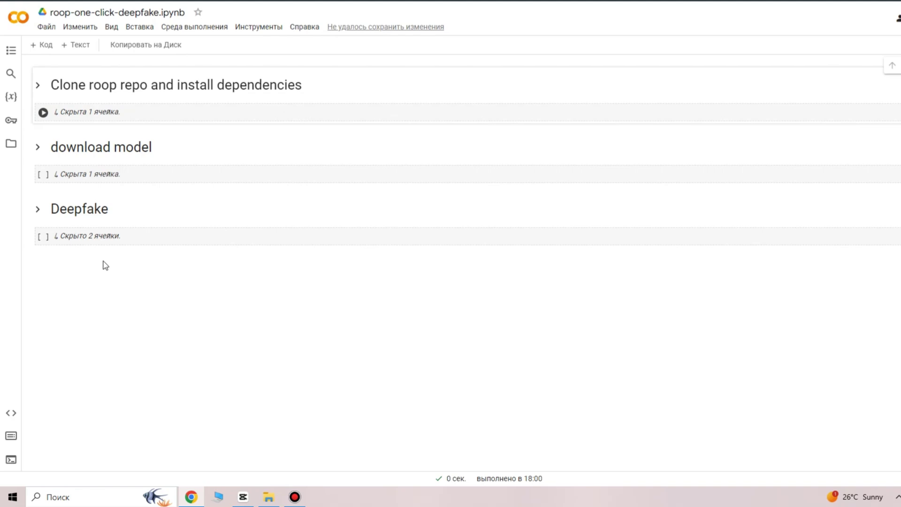
left_click(38, 85)
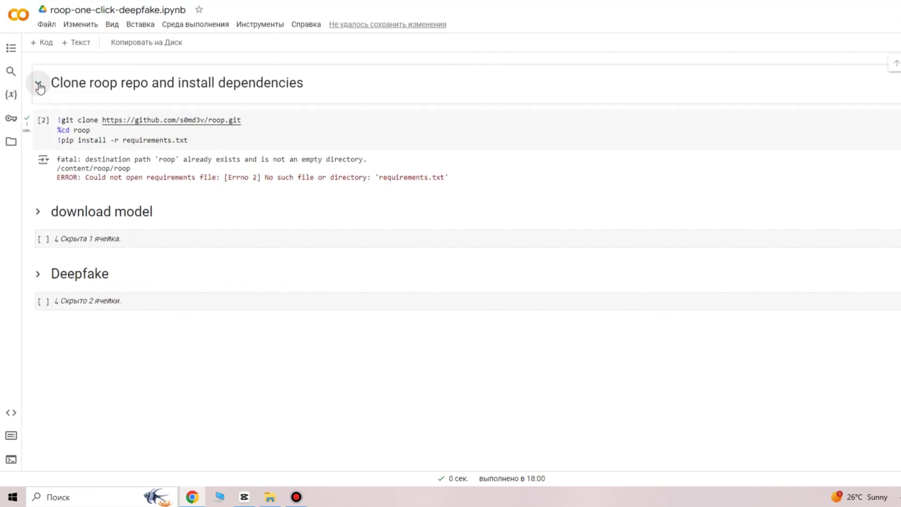
left_click(39, 85)
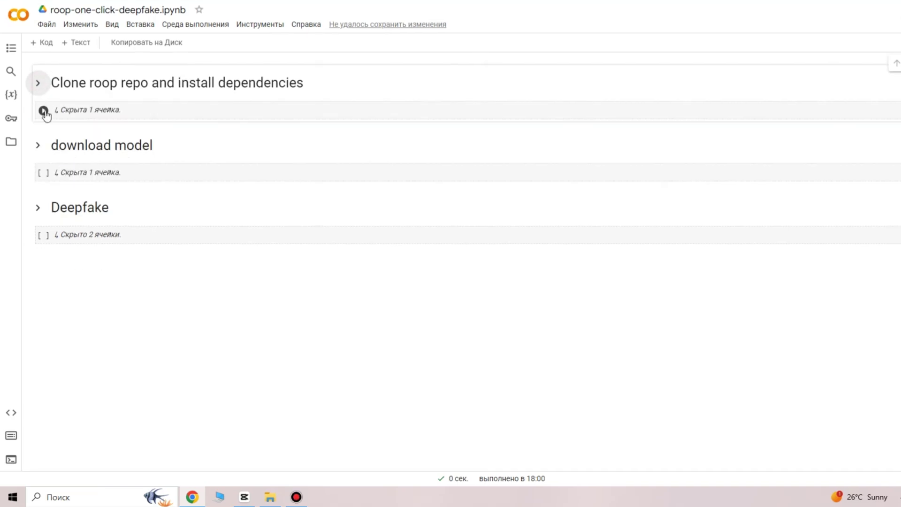
Run the download model cell to fetch inswapper_128.onnx, then show the Files panel
left_click(43, 173)
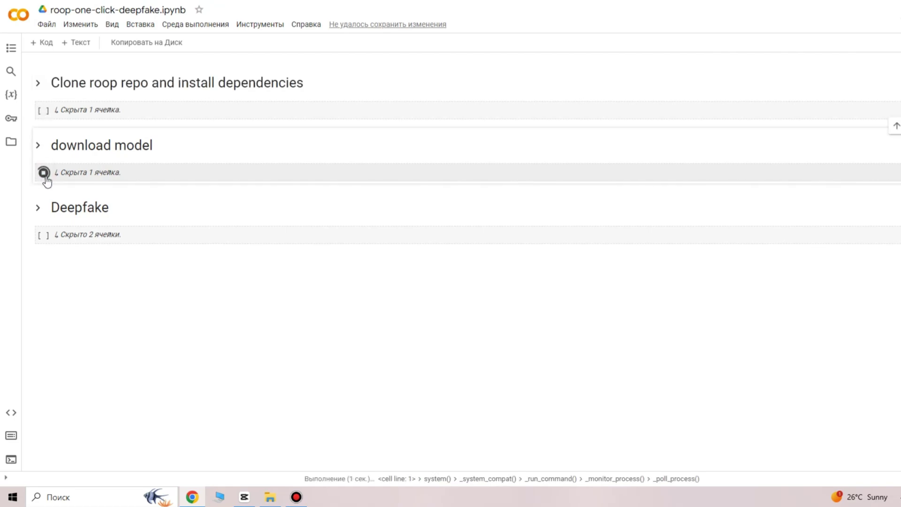
left_click(41, 147)
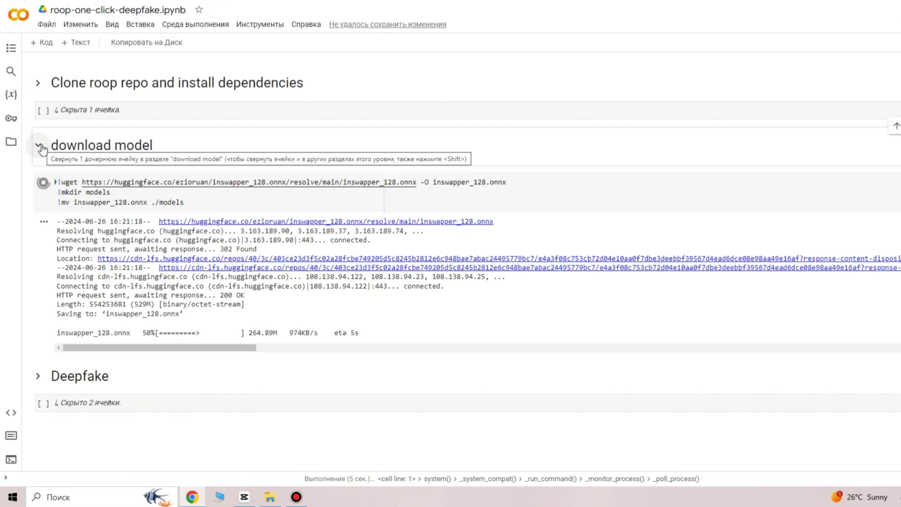
left_click(40, 147)
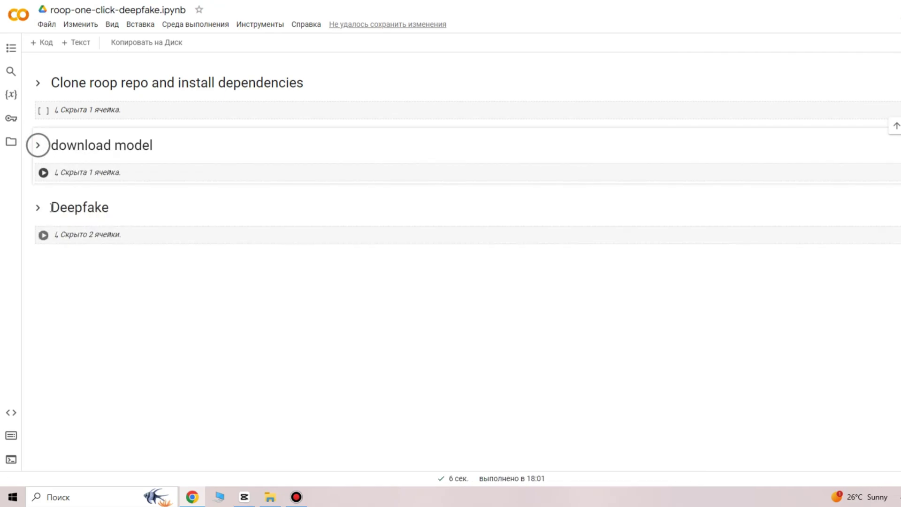
left_click(10, 142)
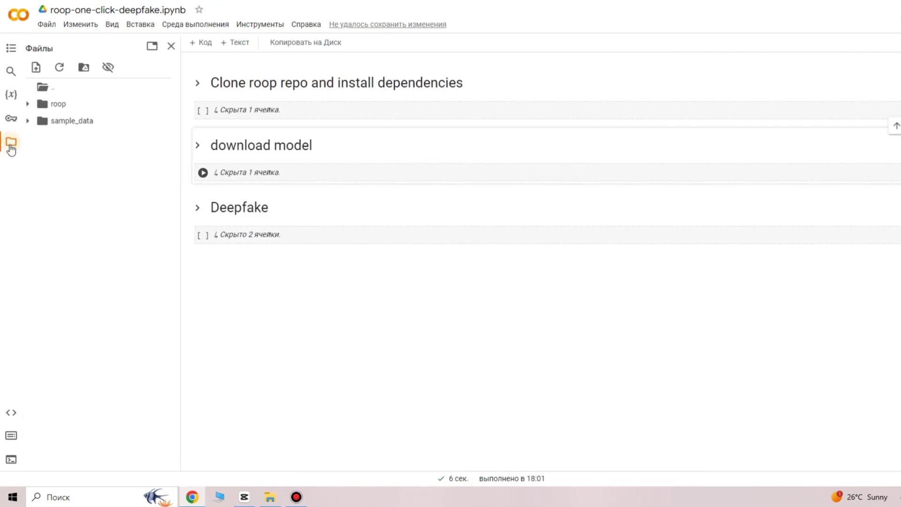
Upload 3022677.png and 5439086.mp4 from Downloads into the Colab files panel
left_click(270, 496)
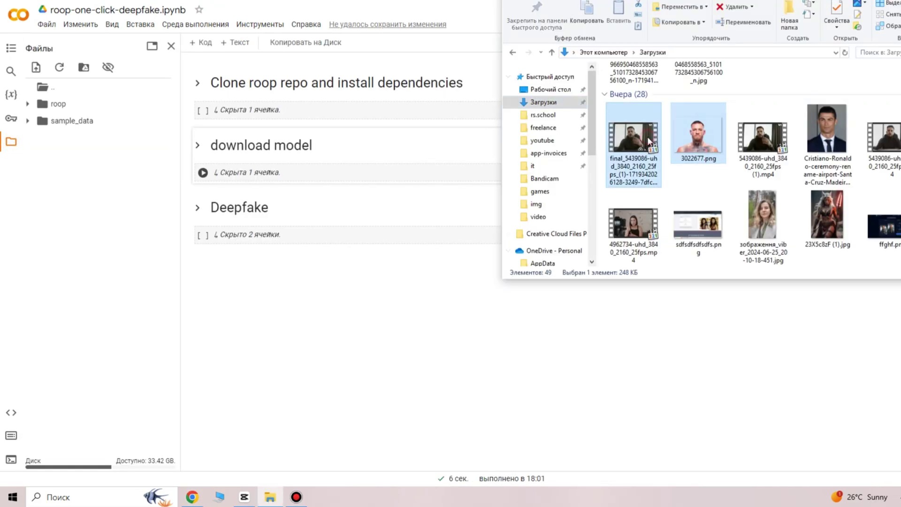
left_click(694, 140)
left_click(762, 140, "ctrl")
left_click_drag(762, 140, 125, 247)
left_click(637, 277)
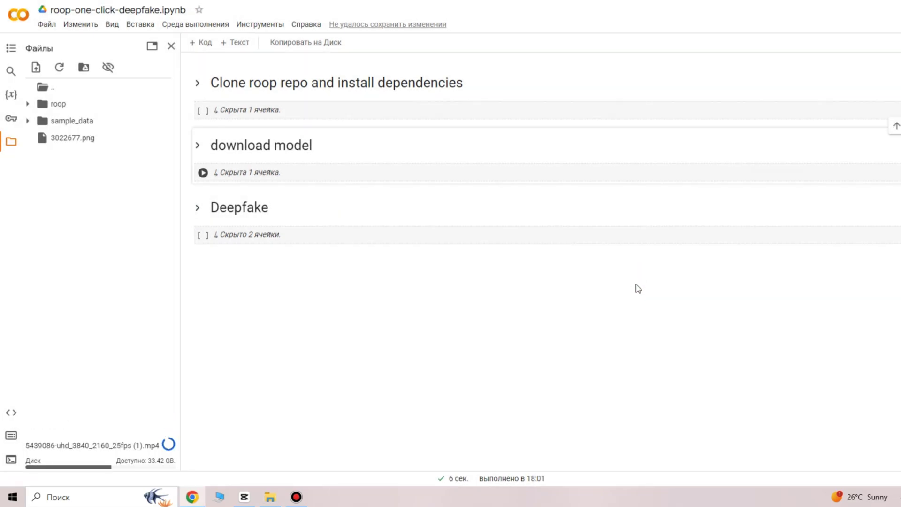
Replace the Deepfake command's target path with the uploaded 5439086 video's path
left_click(172, 155)
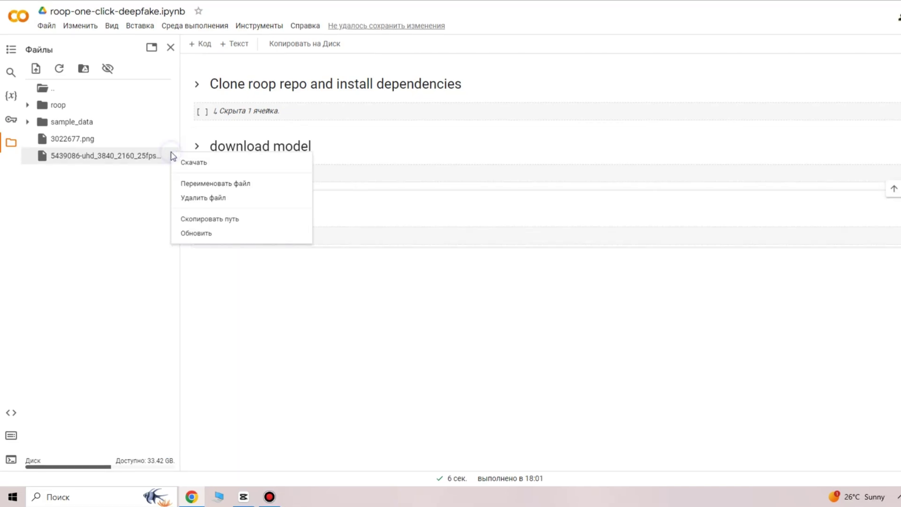
left_click(205, 219)
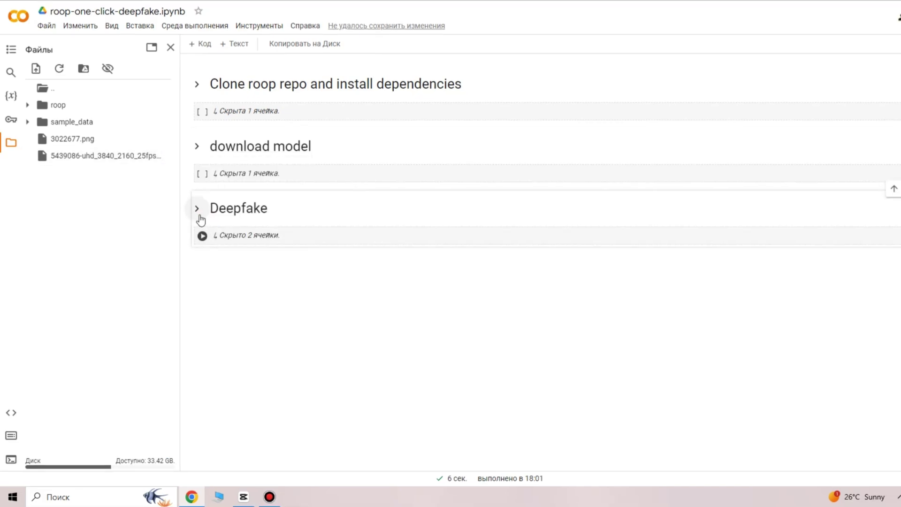
left_click(199, 218)
left_click_drag(314, 246, 385, 246)
type("/content/5439086-uhd_3840_2160_25fps (1).mp4")
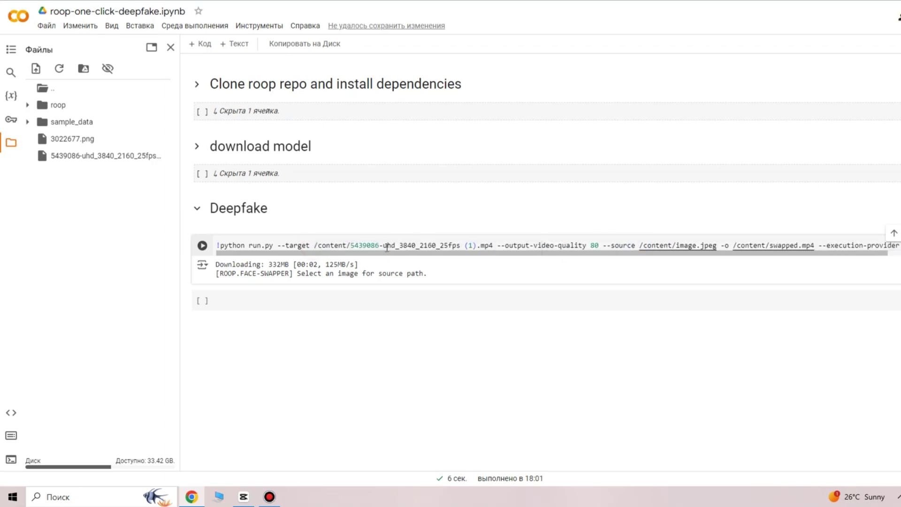
Replace the Deepfake command's source path with 3022677.png's path
left_click(168, 140)
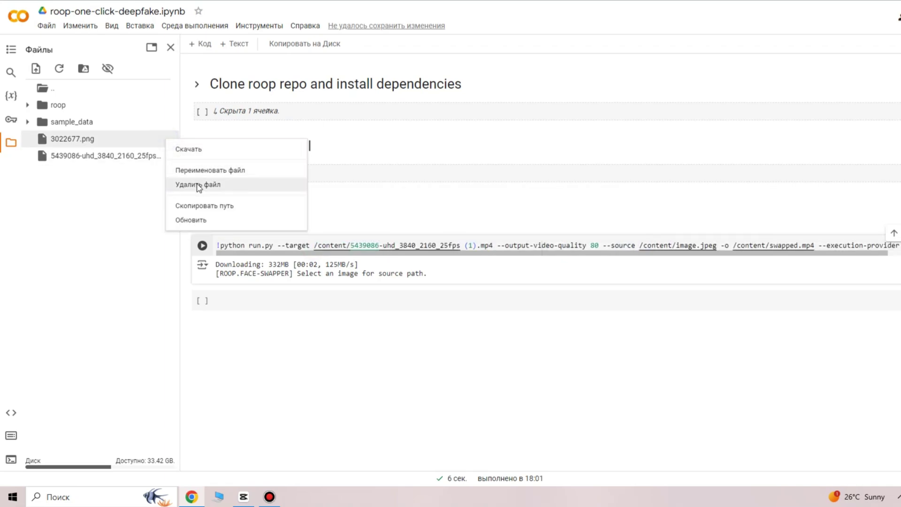
left_click(205, 207)
left_click_drag(611, 258, 651, 259)
left_click_drag(593, 244, 670, 248)
type("/content/3022677.png")
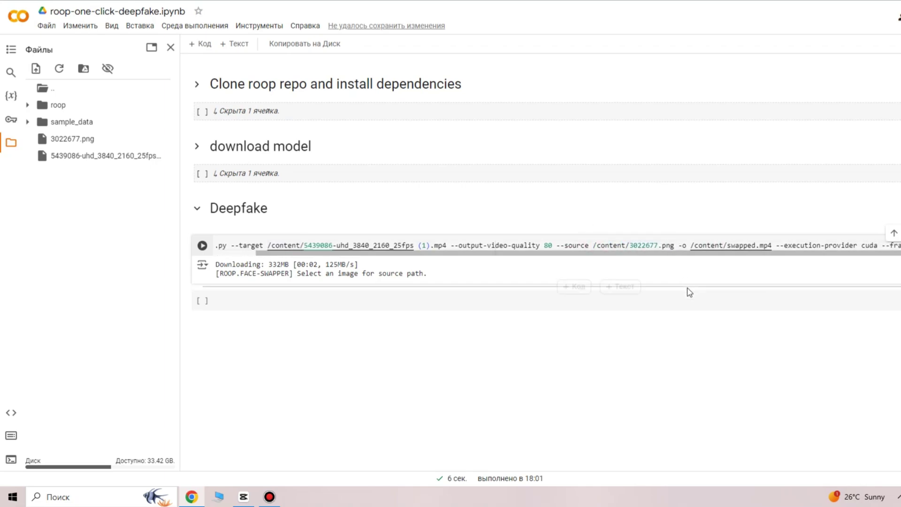